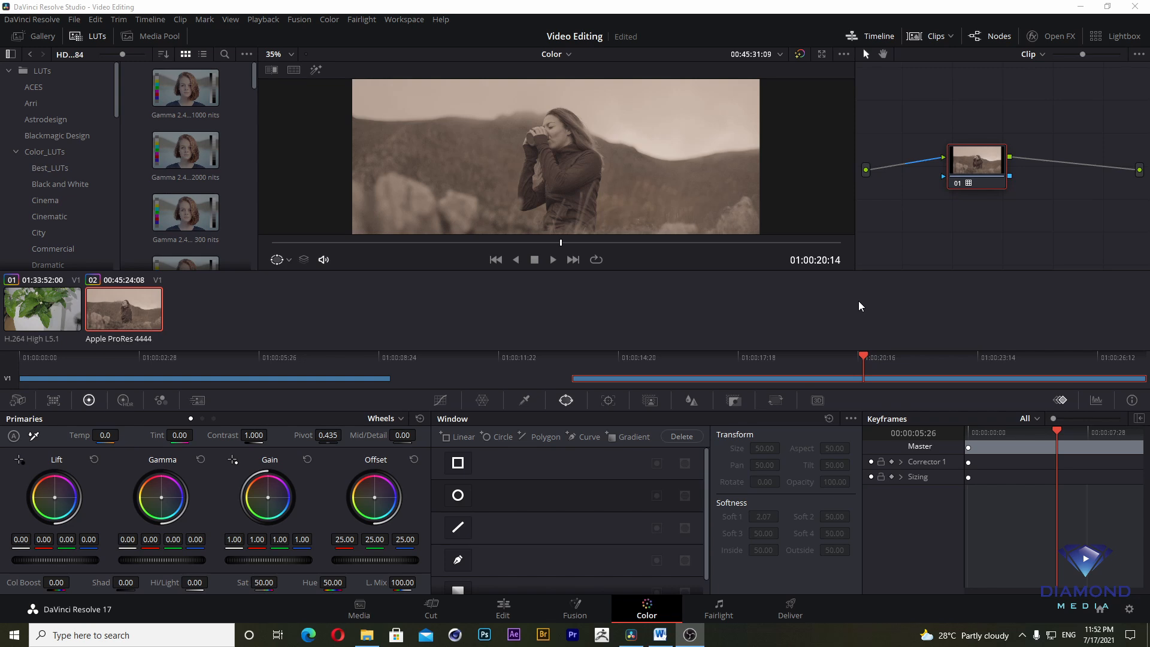
Replace the clips on the edit timeline with Color Edit 02.mp4 from the Footages bin and return the playhead to the start.
left_click(503, 609)
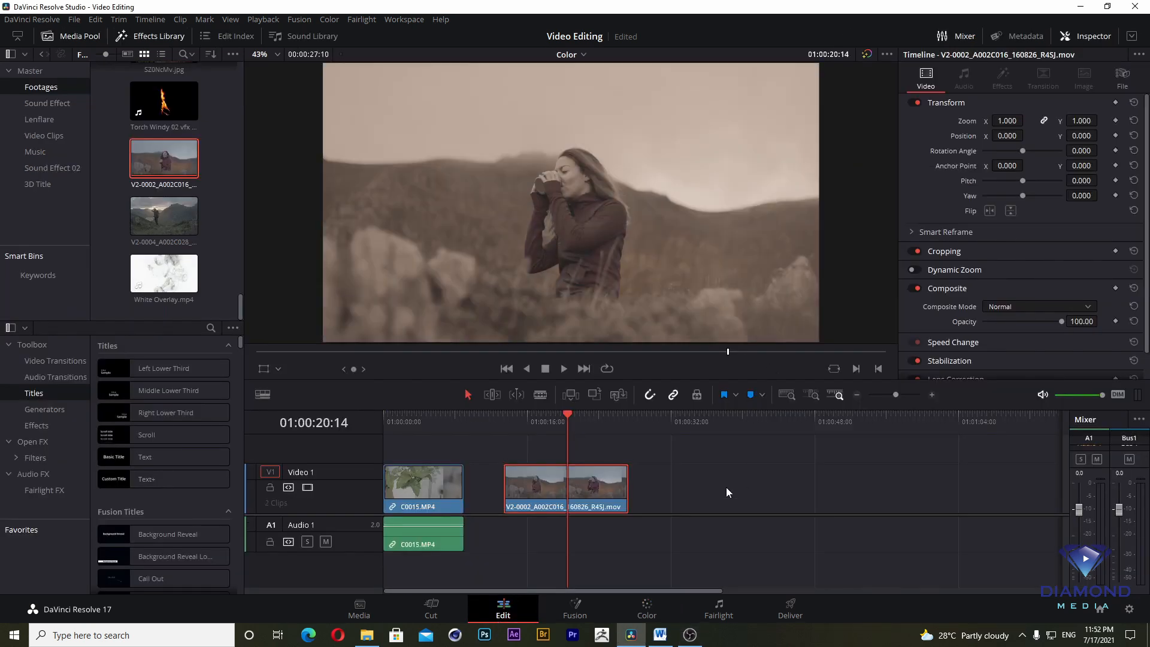
left_click_drag(680, 455, 413, 530)
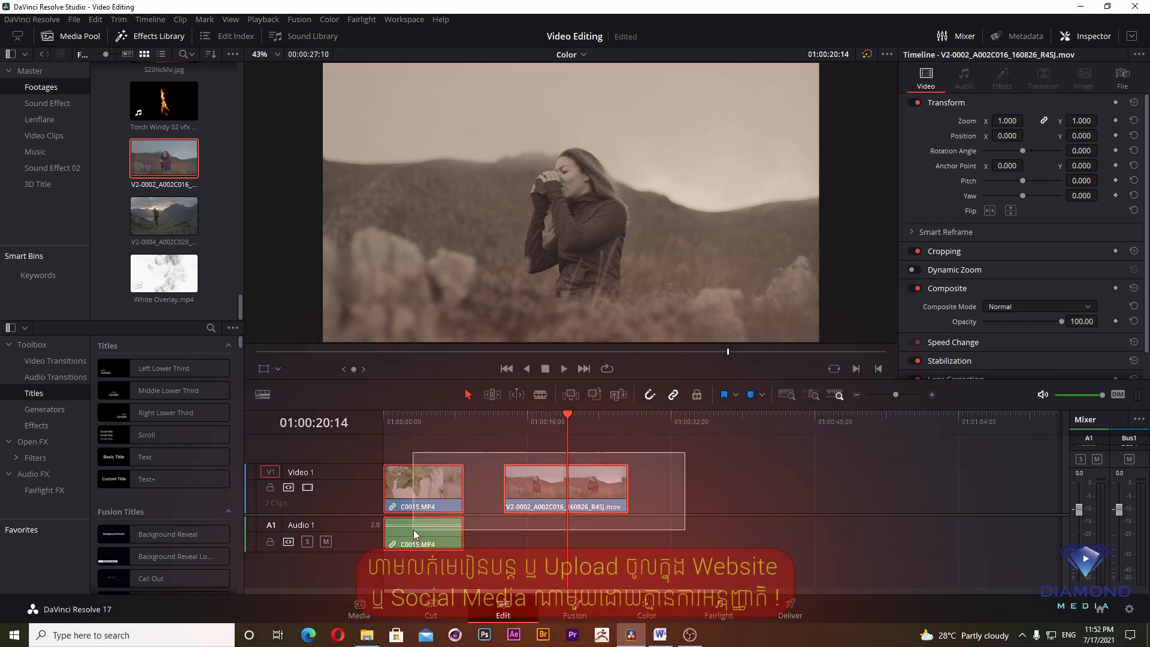
key("Delete")
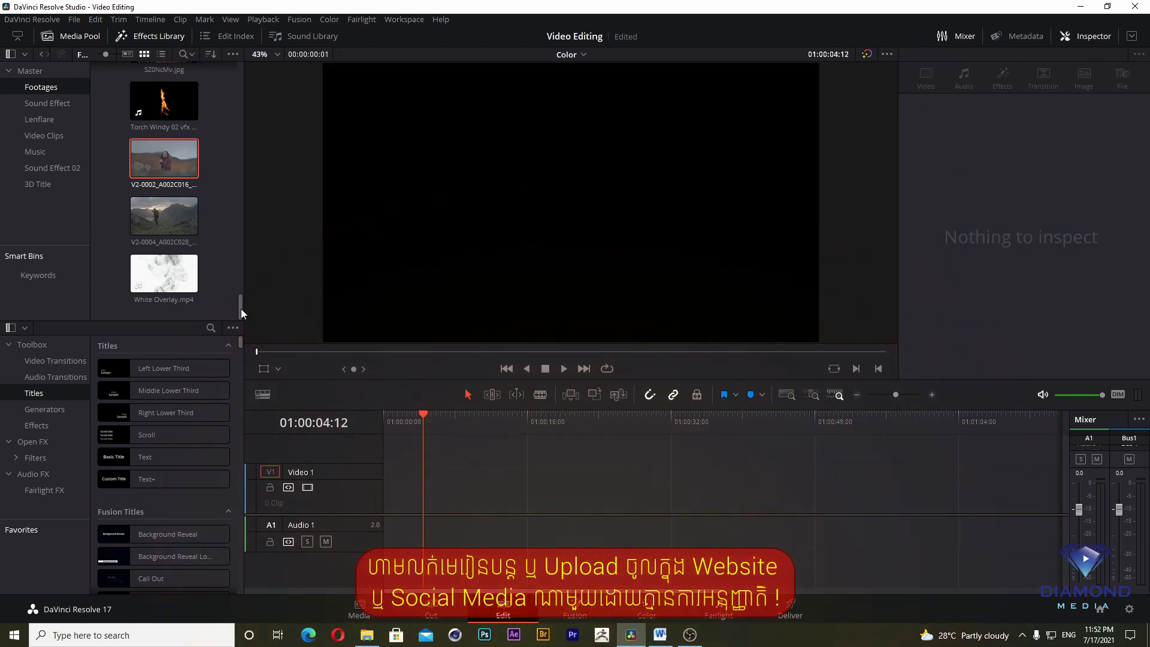
left_click_drag(241, 308, 382, 506)
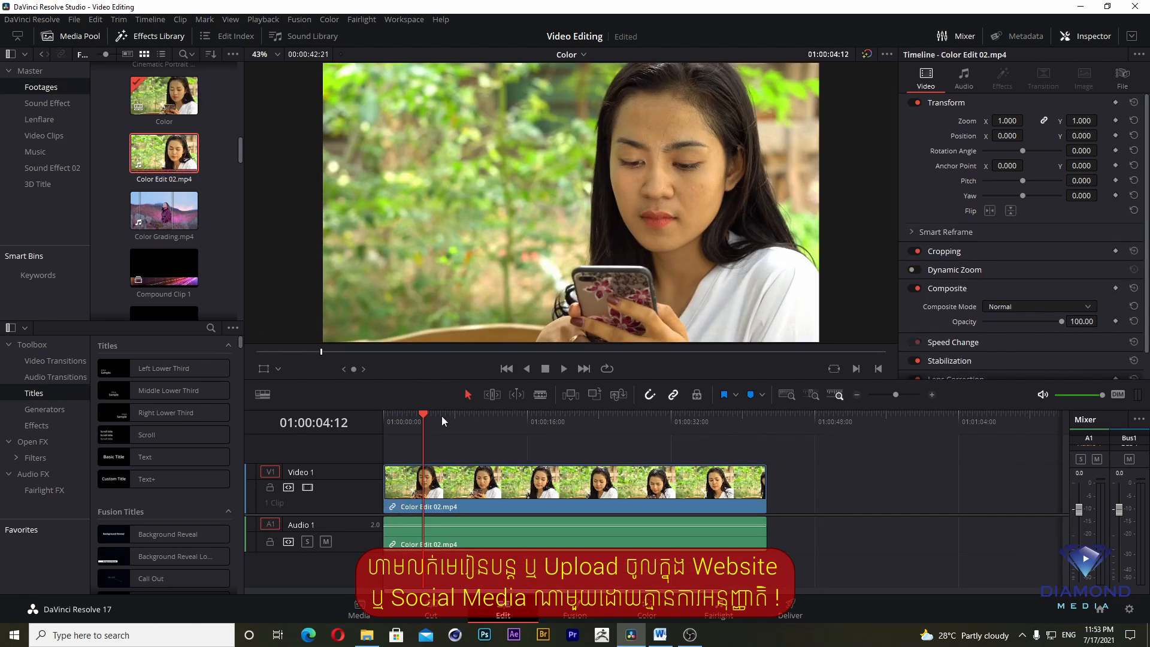
left_click_drag(440, 415, 389, 447)
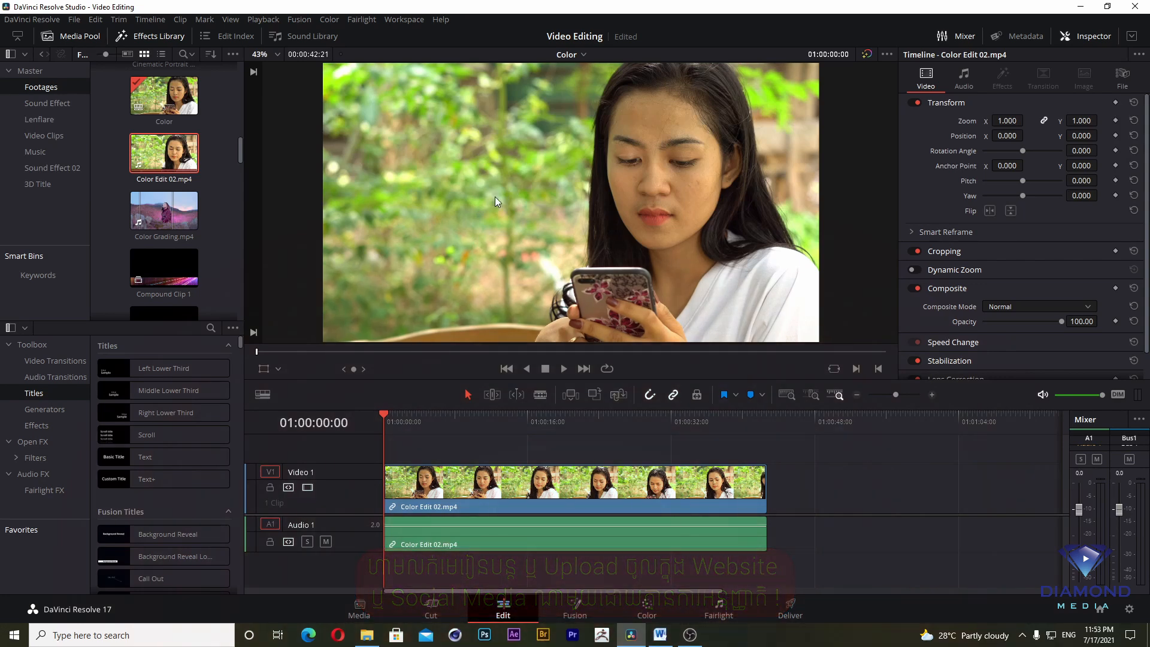
Switch to the Color page and display the Hue Vs Hue curve for the clip.
left_click(647, 609)
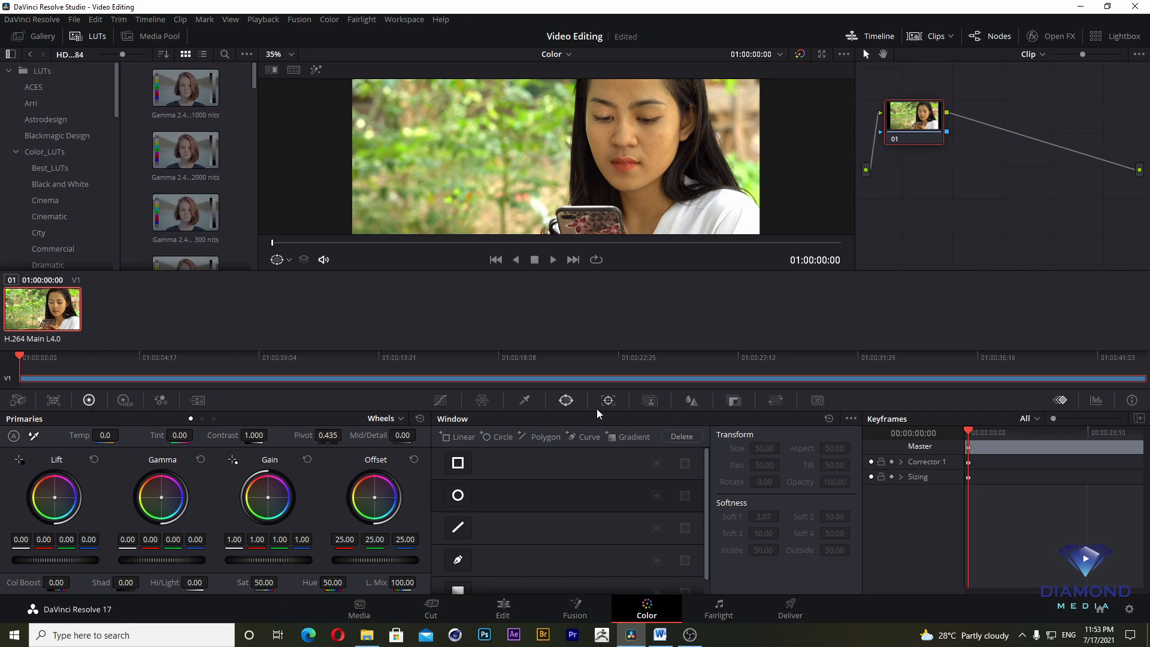
left_click(440, 400)
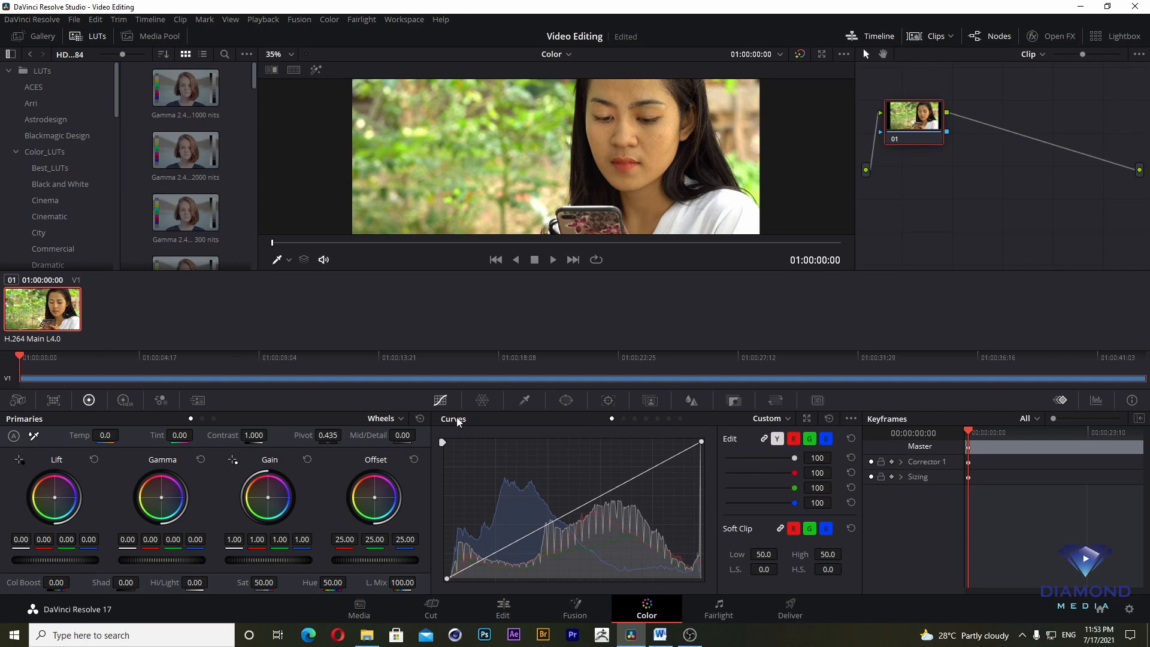
left_click(623, 419)
left_click(633, 418)
left_click(611, 419)
left_click_drag(575, 513, 567, 510)
right_click(564, 507)
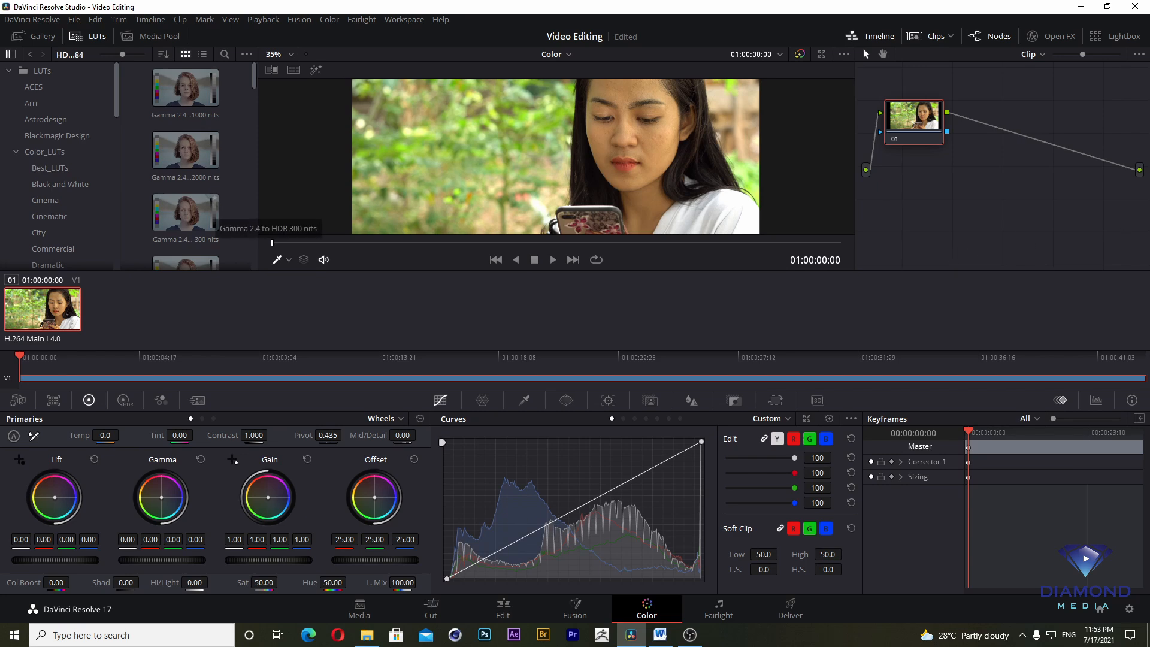
left_click(624, 418)
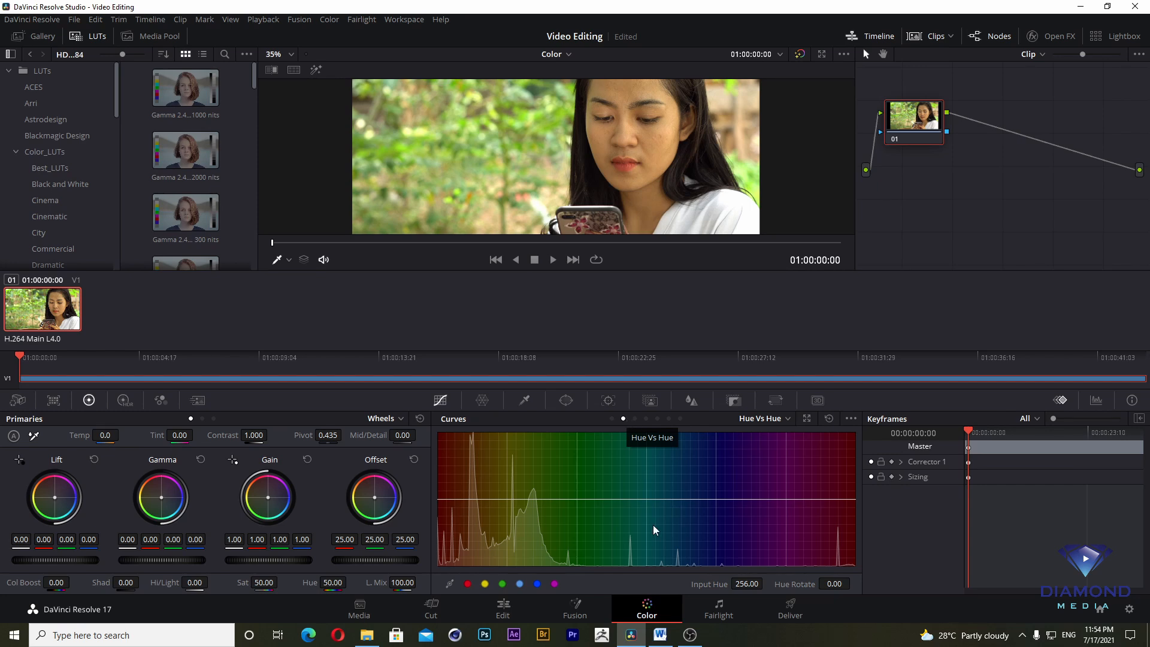
Try bending the Hue Vs Hue curve between two added points in the green range, and undo all of it.
left_click(556, 498)
left_click(634, 499)
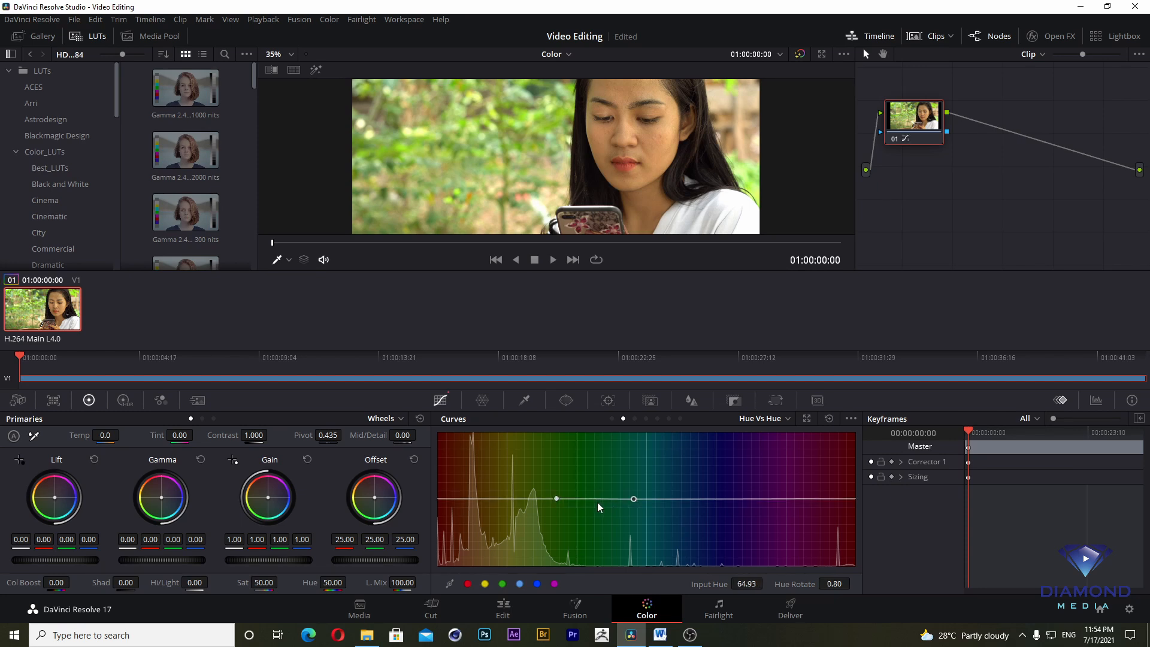
left_click_drag(597, 499, 628, 541)
key("ctrl+z")
key("ctrl+z")
key("ctrl+z")
key("ctrl+z")
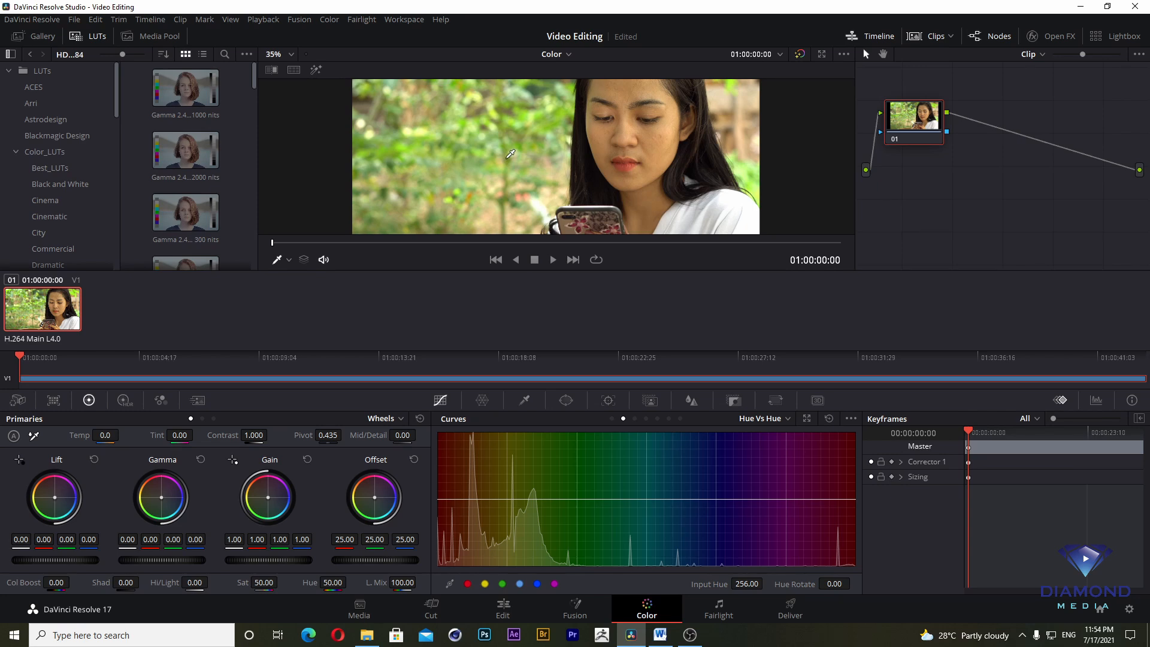
Try rotating the hue of the sampled green foliage on the Hue Vs Hue curve, and undo the changes.
left_click(409, 145)
mouse_move(533, 498)
left_mouse_down()
mouse_move(532, 478)
mouse_move(529, 526)
mouse_move(558, 534)
mouse_move(527, 501)
mouse_move(523, 464)
mouse_move(526, 502)
mouse_move(536, 485)
left_mouse_up()
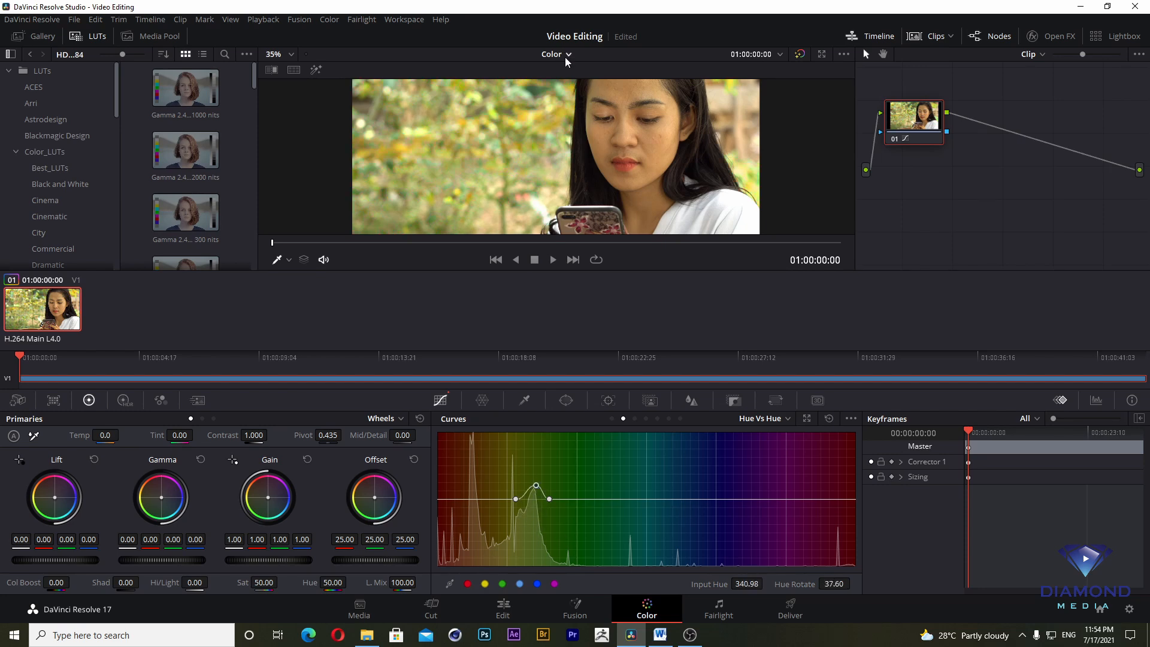
key("ctrl+z")
left_click(292, 56)
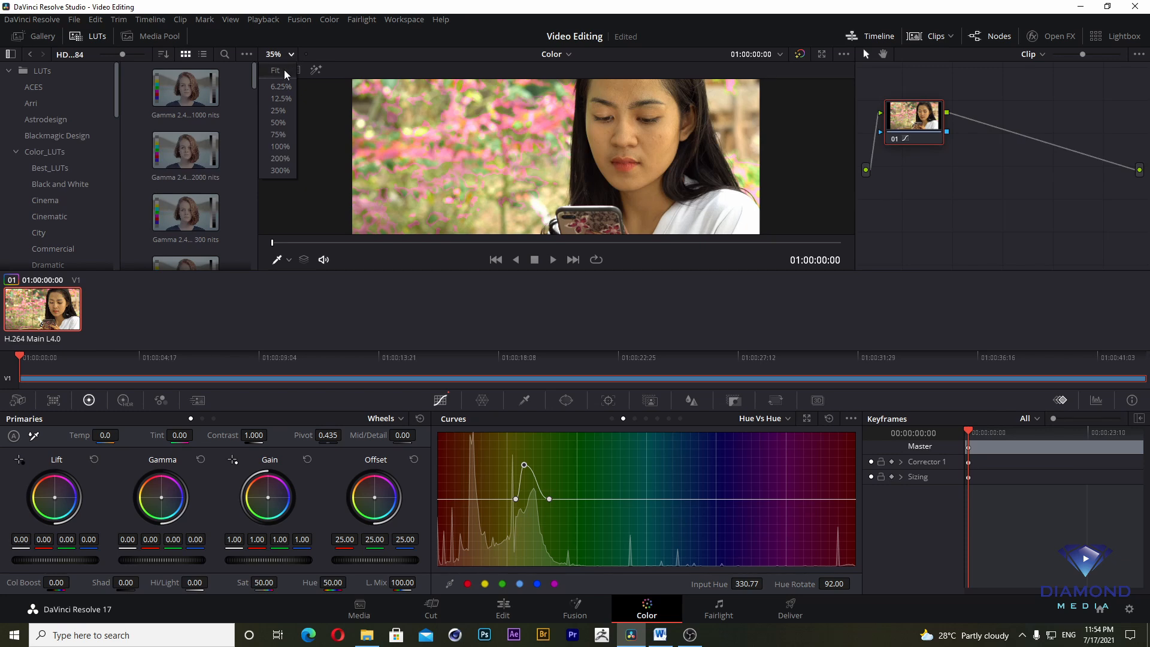
left_click(285, 70)
key("ctrl+z")
key("ctrl+z")
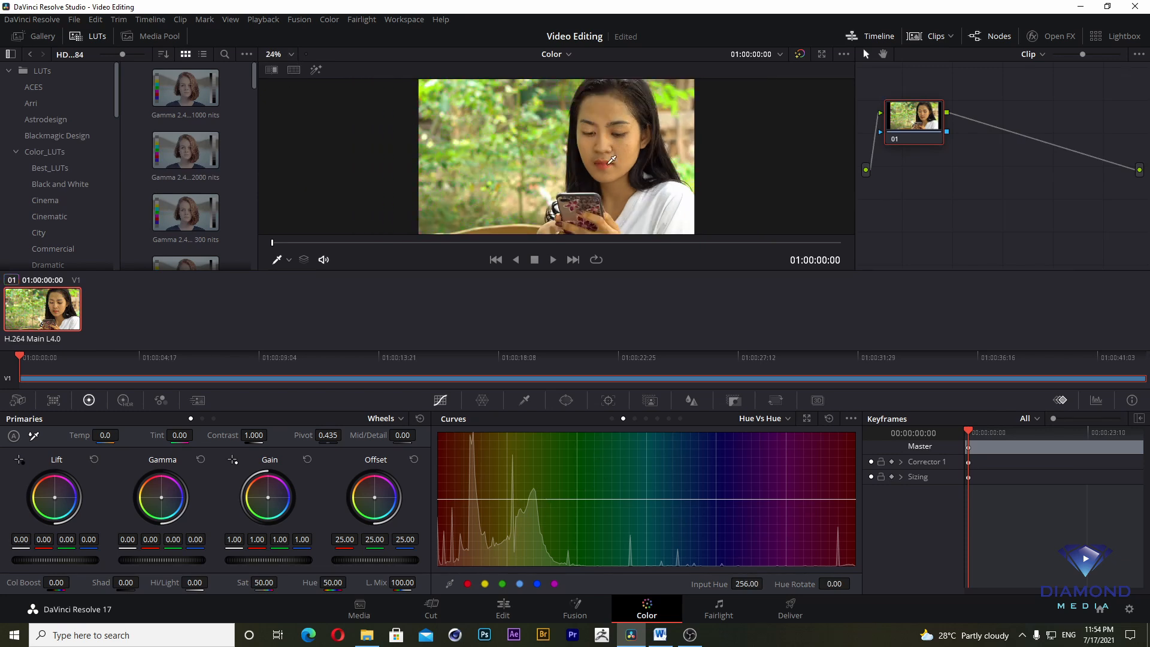
Try rotating the hue of the woman's lips by sampling them and raising their Hue Vs Hue curve point.
scroll(611, 150, "up", 5)
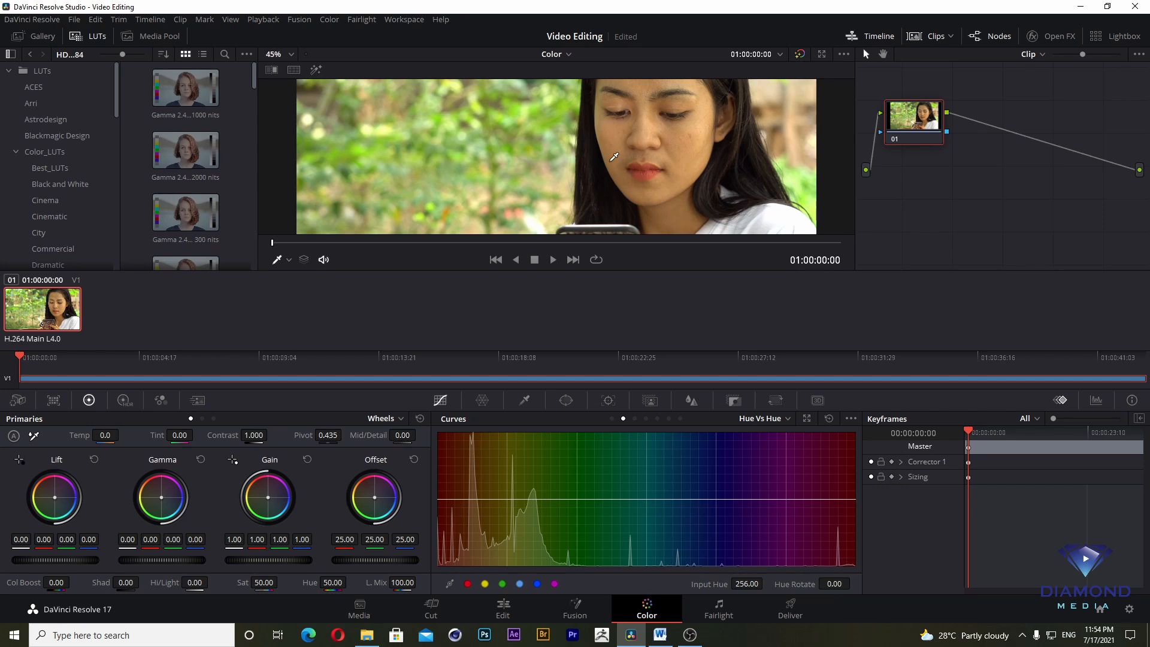
left_click(651, 168)
mouse_move(448, 499)
left_mouse_down()
mouse_move(467, 490)
mouse_move(447, 489)
left_mouse_up()
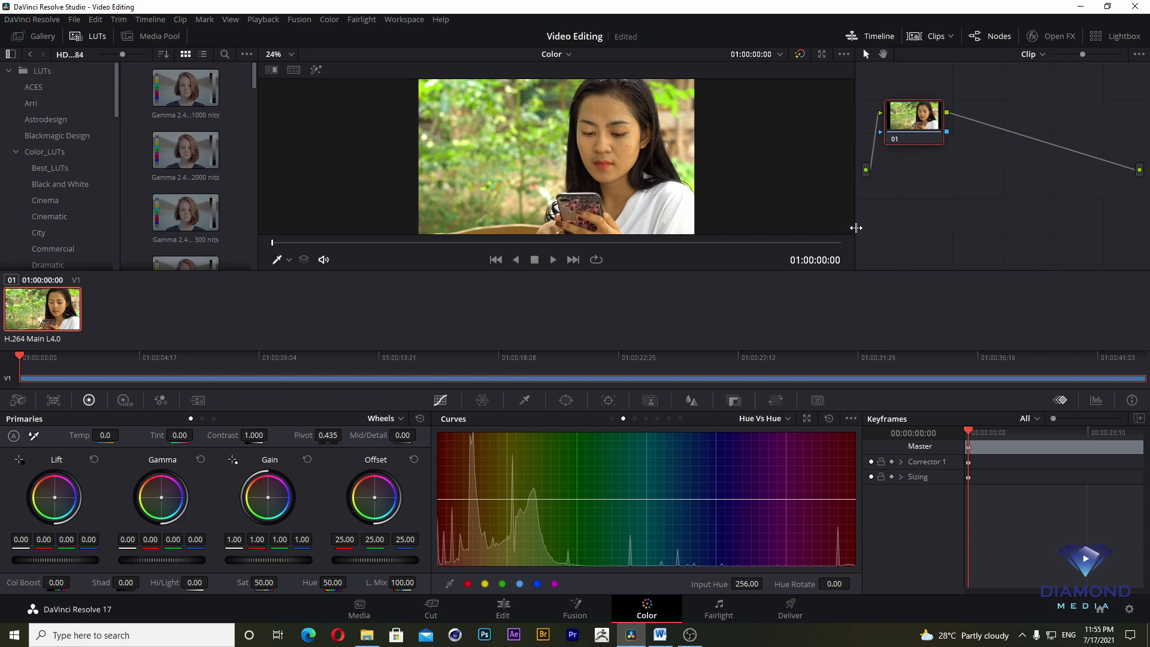
left_click_drag(856, 228, 877, 231)
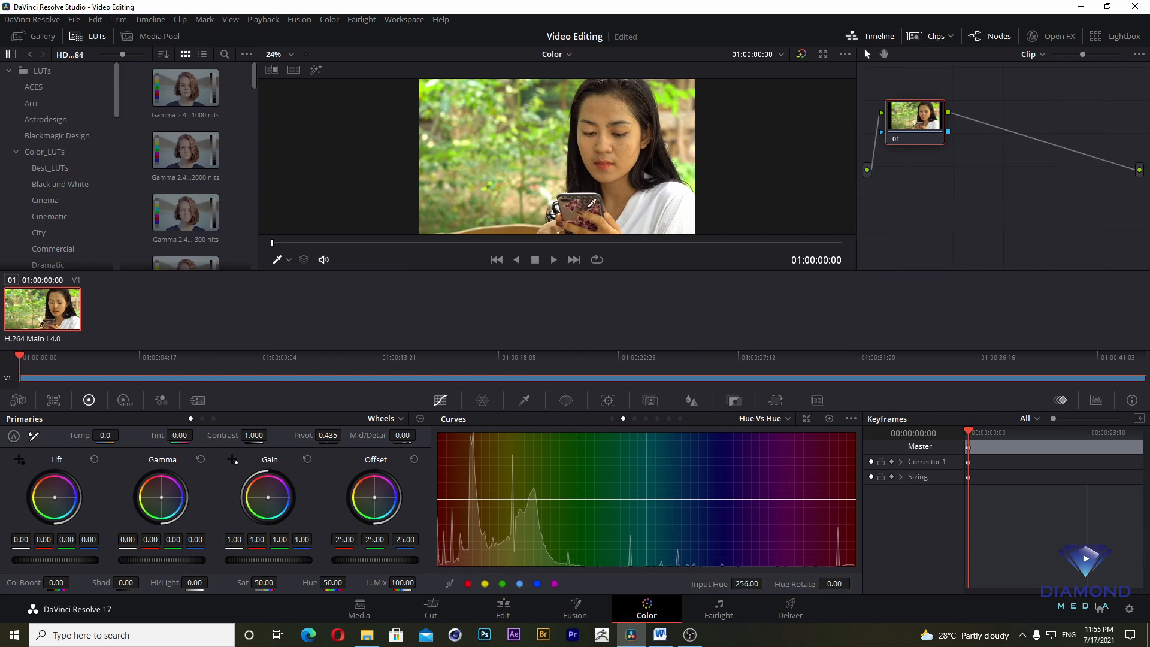
Move the playhead to 01:00:15:08 in the clip.
scroll(575, 150, "up", 1)
scroll(578, 146, "up", 3)
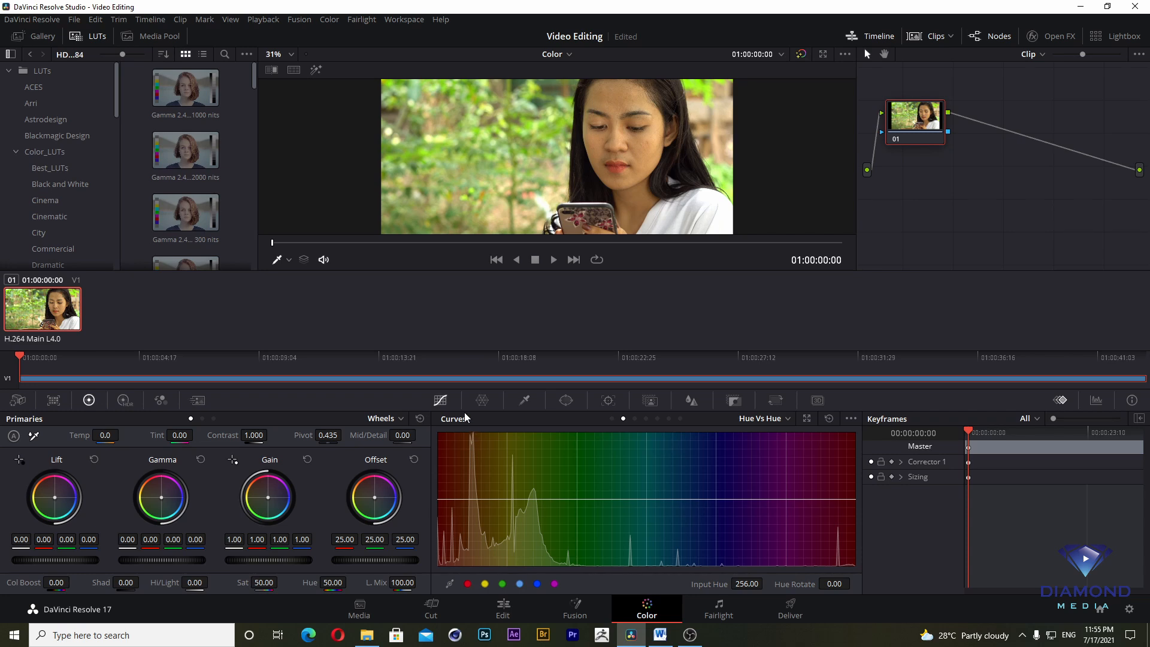
left_click(479, 361)
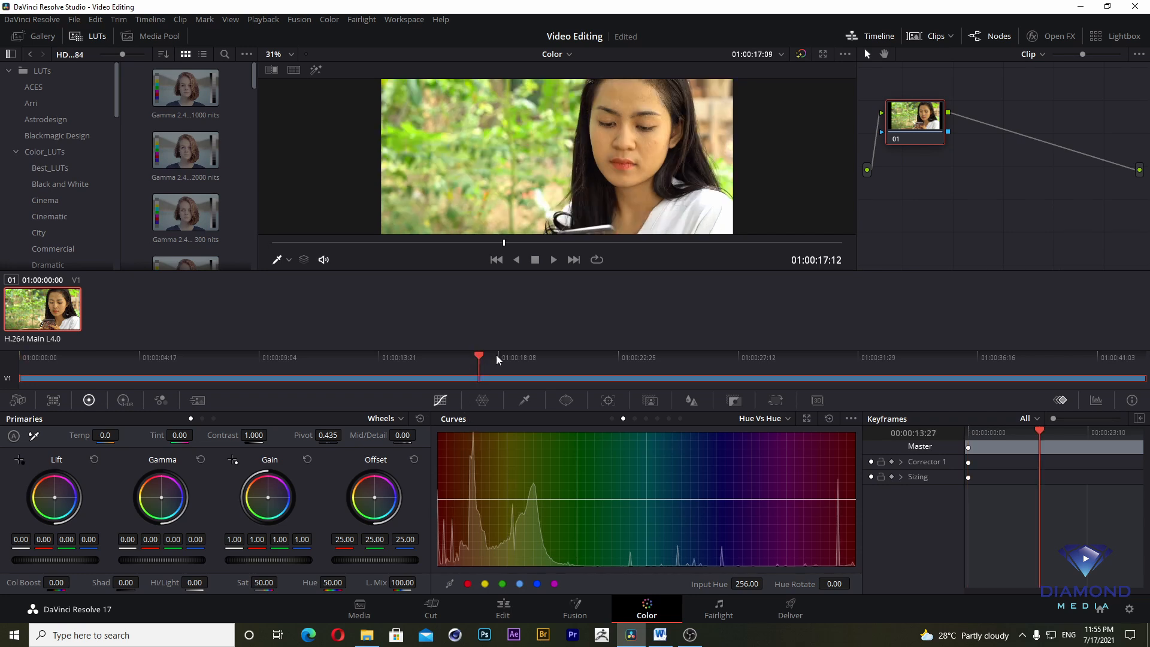
left_click_drag(503, 242, 476, 249)
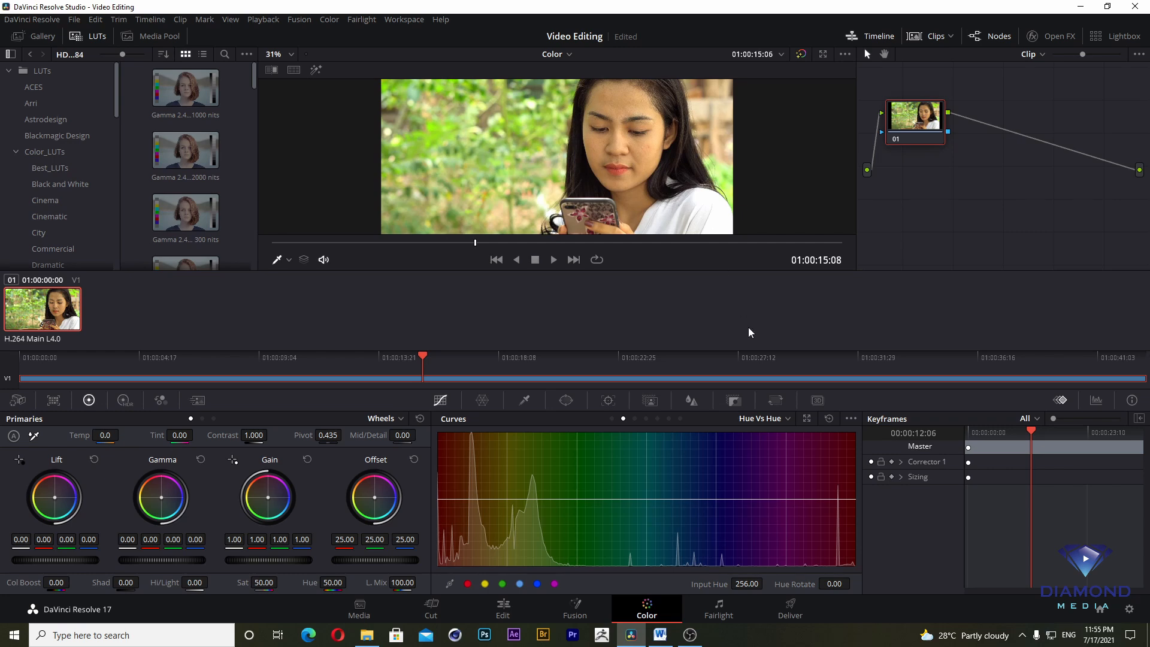
Sample the green foliage in the background and set its Hue Vs Hue point to a hue rotation of -15.20.
scroll(681, 164, "up", 2)
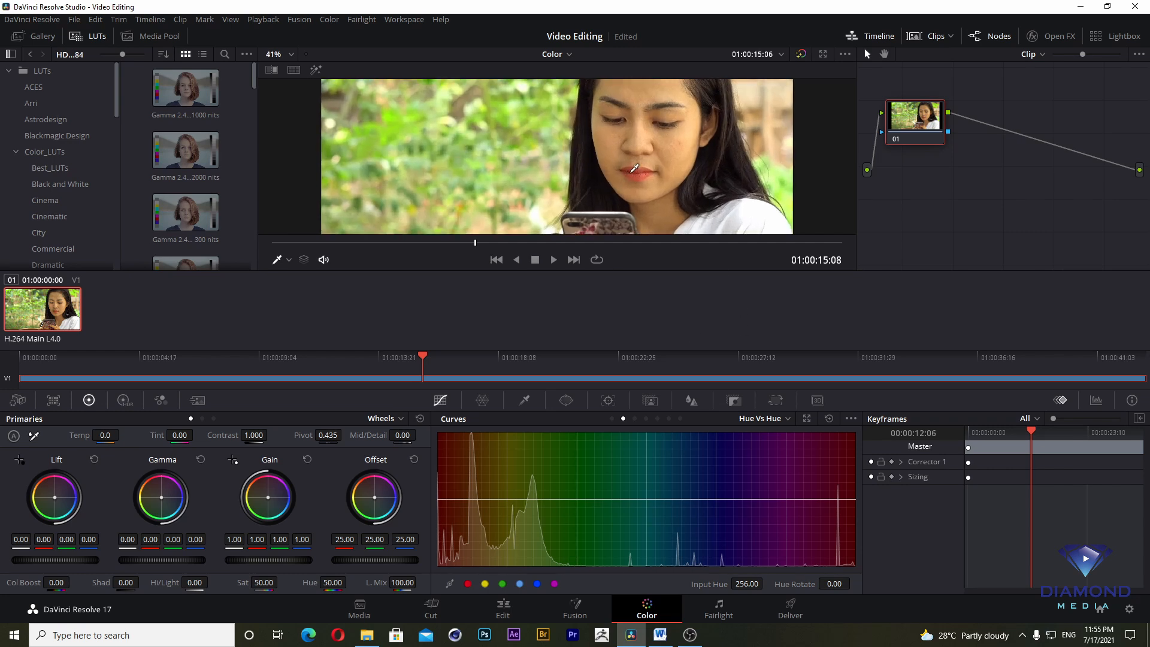
scroll(677, 170, "up", 1)
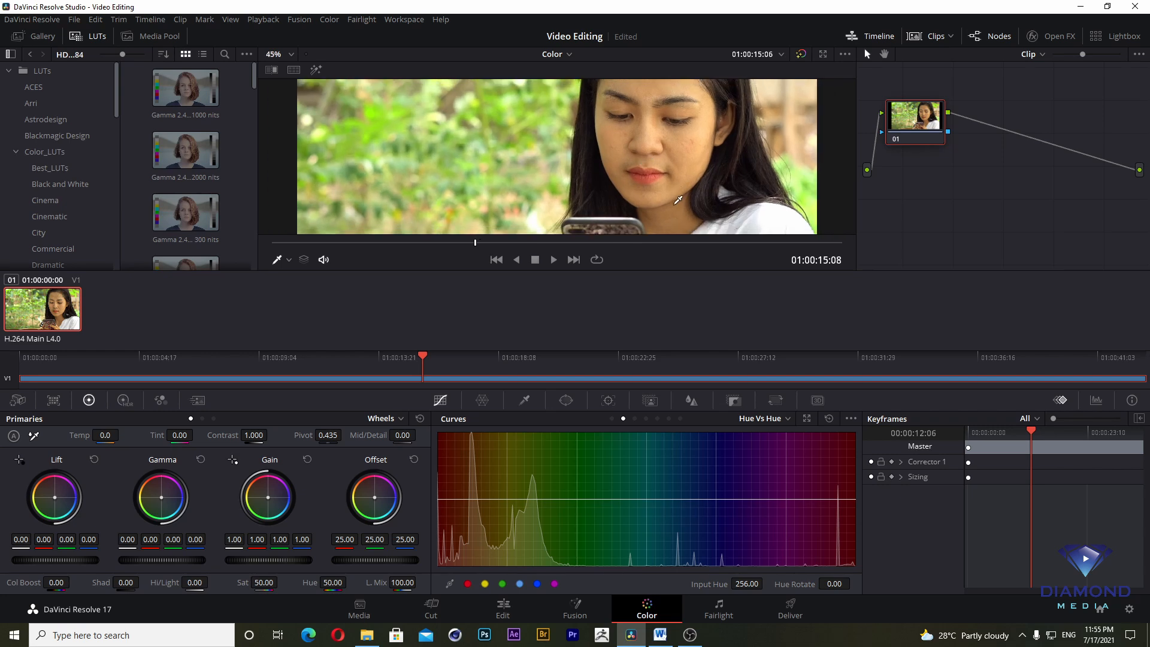
scroll(608, 150, "down", 3)
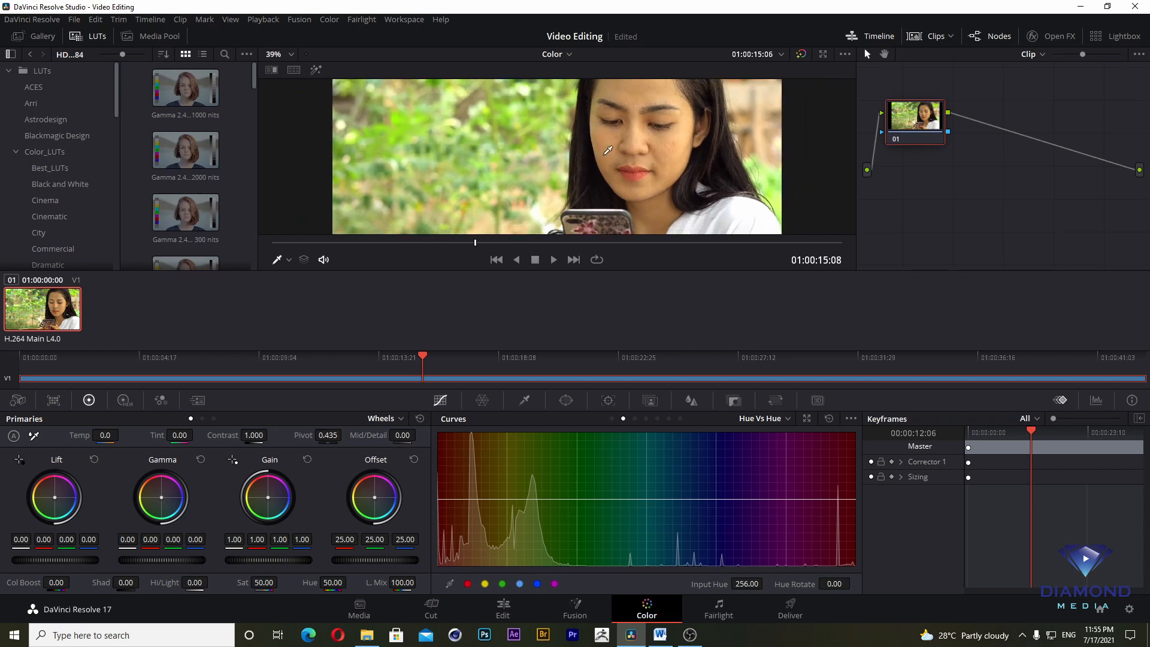
left_click(437, 140)
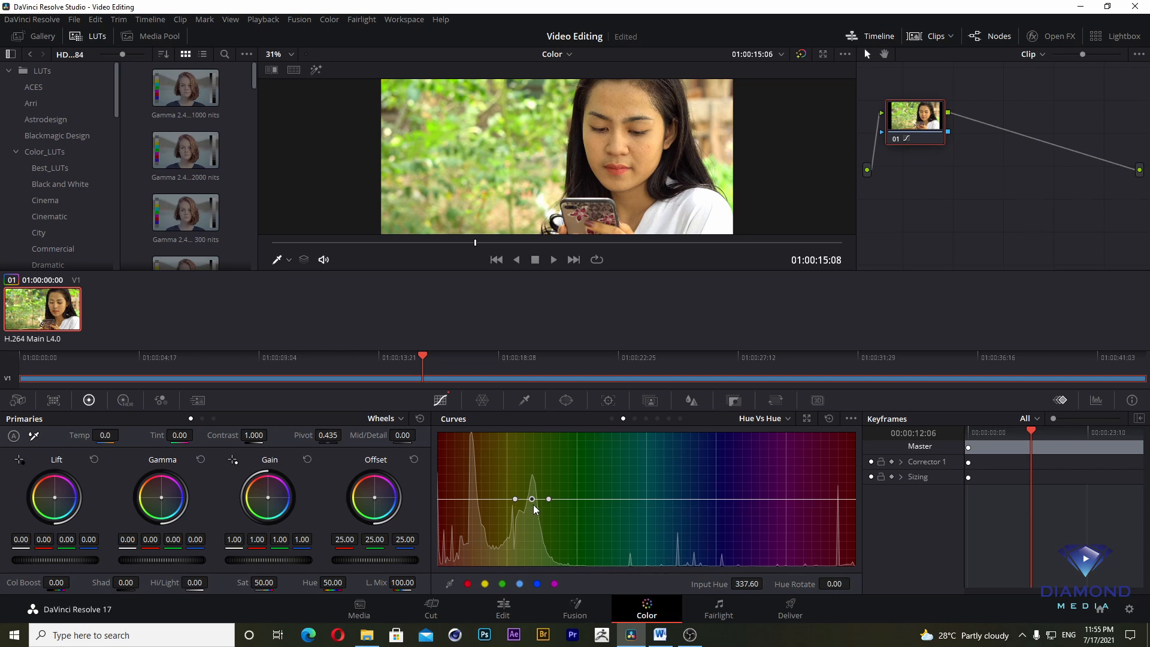
mouse_move(531, 499)
left_mouse_down()
mouse_move(533, 487)
mouse_move(534, 523)
mouse_move(521, 526)
mouse_move(515, 490)
mouse_move(552, 496)
mouse_move(548, 483)
mouse_move(530, 480)
mouse_move(531, 505)
left_mouse_up()
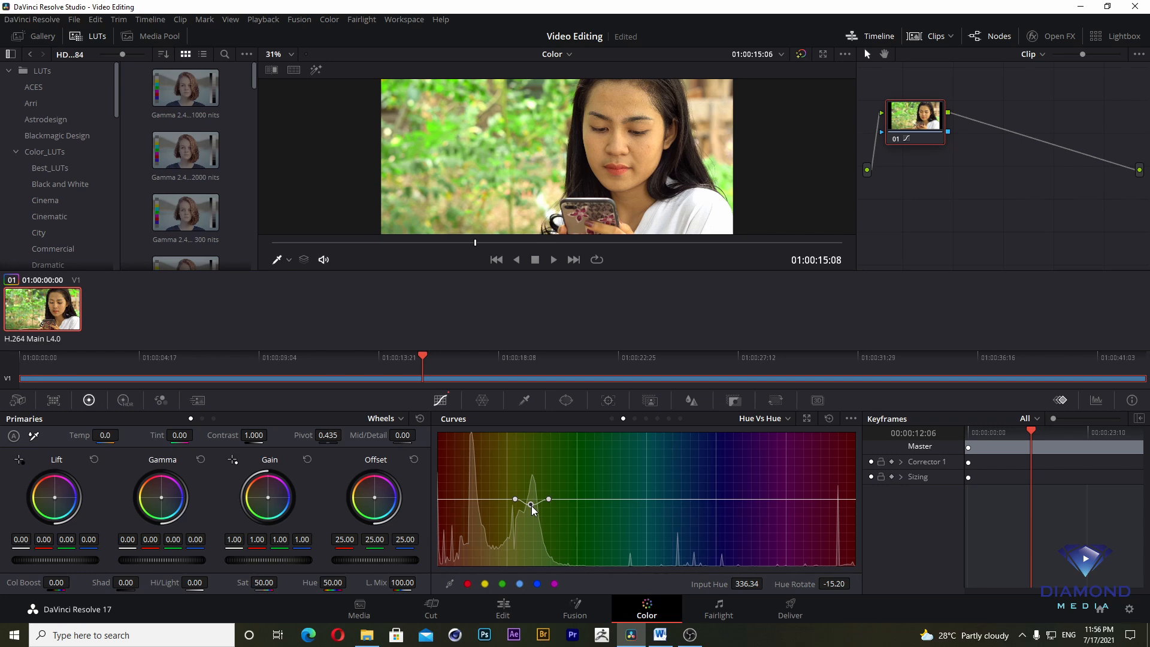
Add a serial node after node 01 and rotate the sampled lips' hue to 29.60 on its Hue Vs Hue curve.
right_click(919, 122)
mouse_move(941, 177)
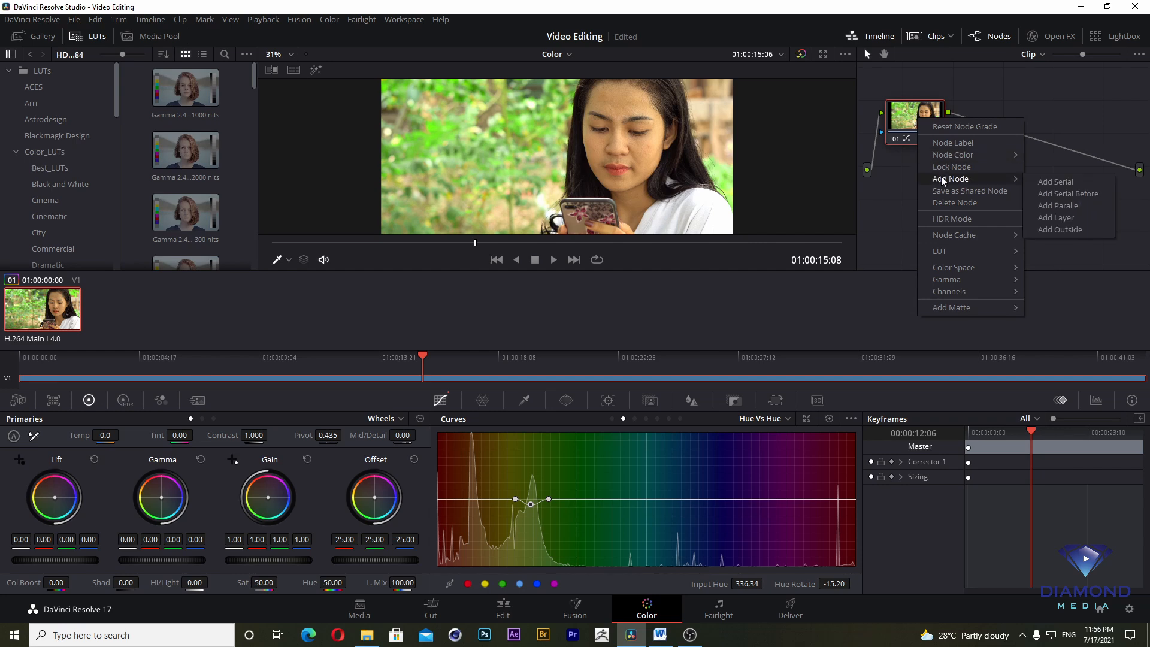
left_click(1063, 181)
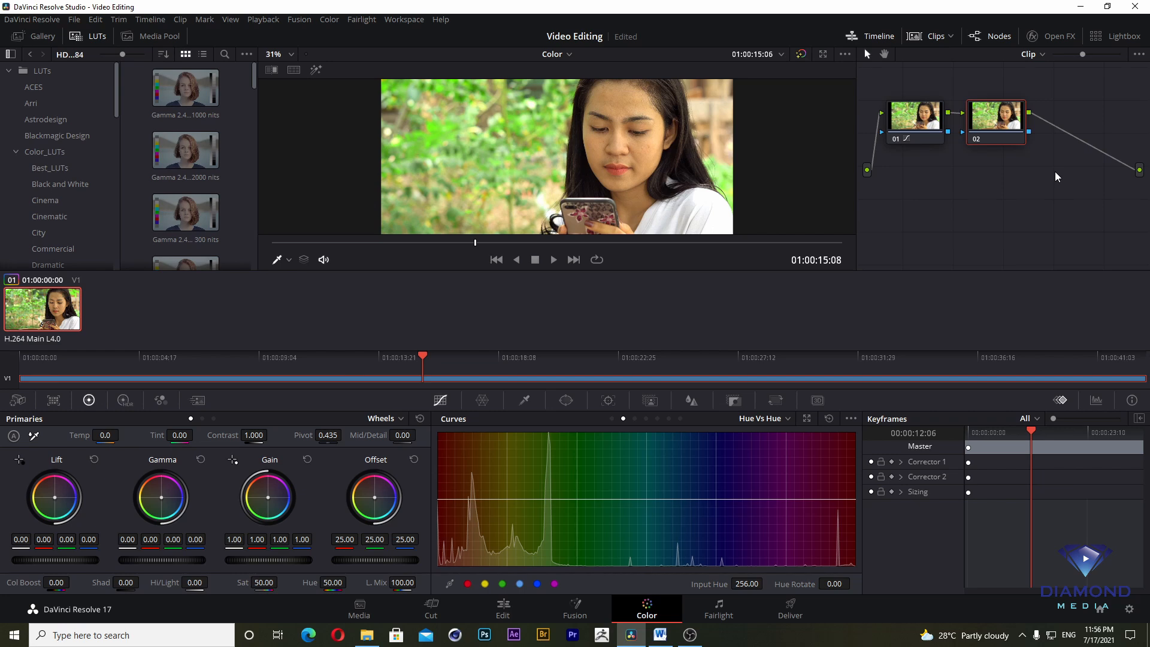
left_click(618, 171)
left_click_drag(447, 499, 450, 491)
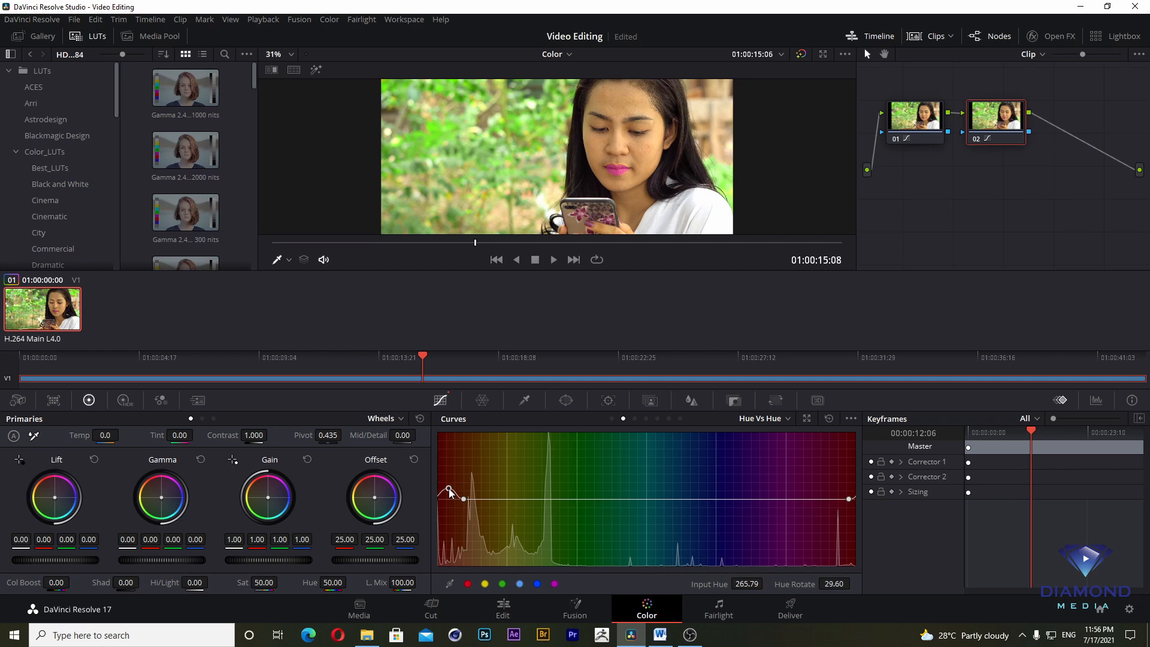